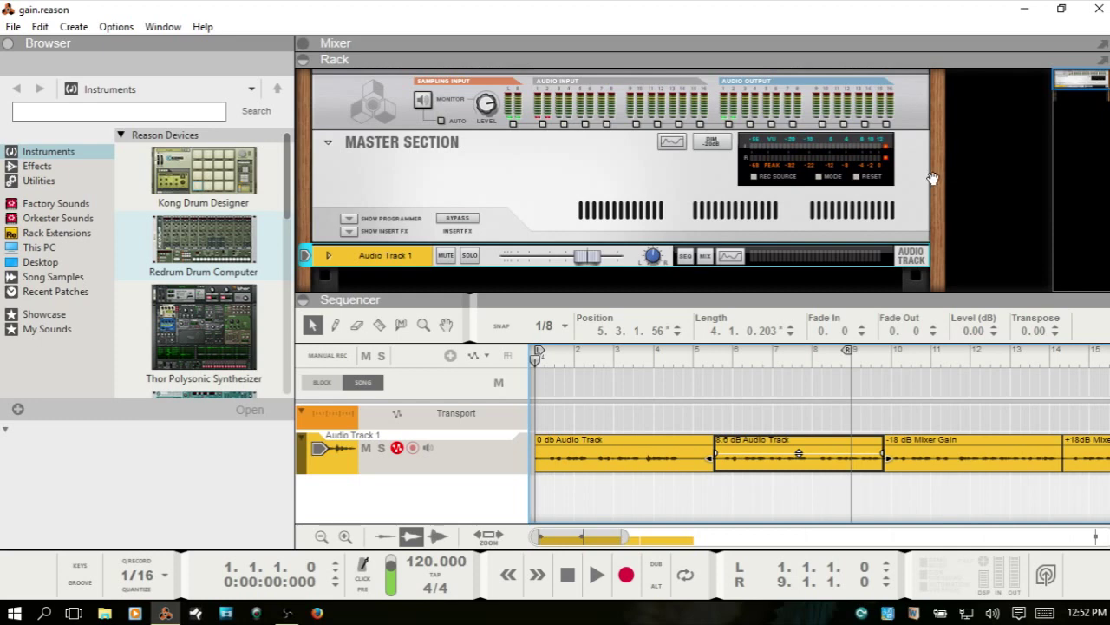
Hide the Browser, show the Mixer full size, and check Audio Track 1's input gain reads 0.00 dB
{"action": "key", "text": "F3"}
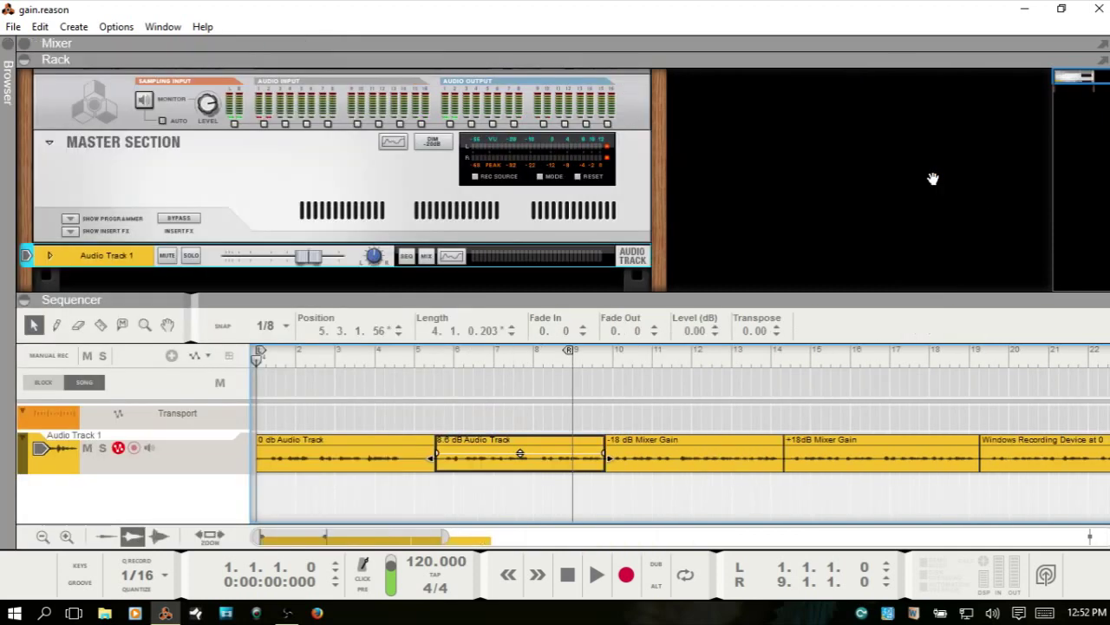
{"action": "key", "text": "F5"}
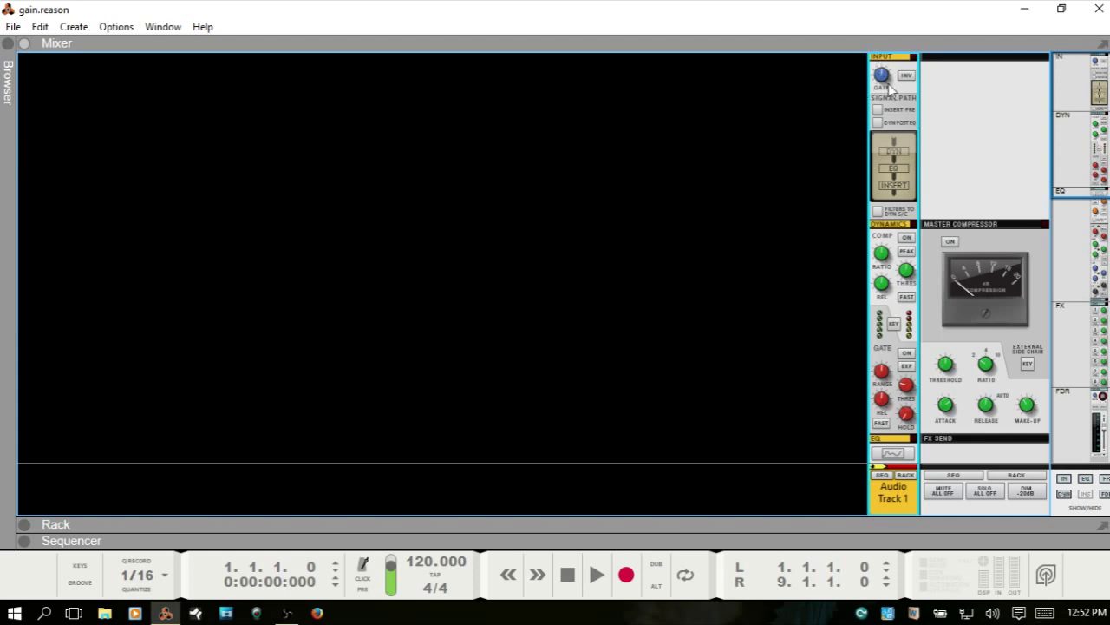
{"action": "scroll", "coordinate": [888, 83], "scroll_direction": "down", "scroll_amount": 5}
{"action": "scroll", "coordinate": [896, 153], "scroll_direction": "down", "scroll_amount": 3}
{"action": "scroll", "coordinate": [893, 152], "scroll_direction": "up", "scroll_amount": 8}
{"action": "mouse_move", "coordinate": [874, 79]}
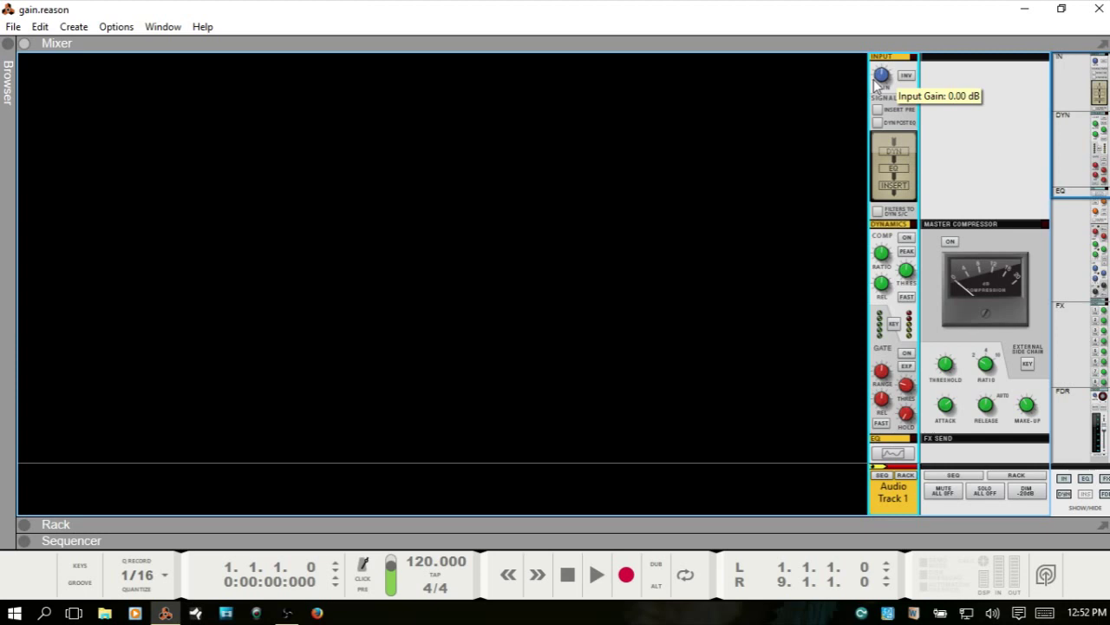
Switch to the Sequencer, select the '0 db Audio Track' clip, and show the Rack above it
{"action": "key", "text": "F7"}
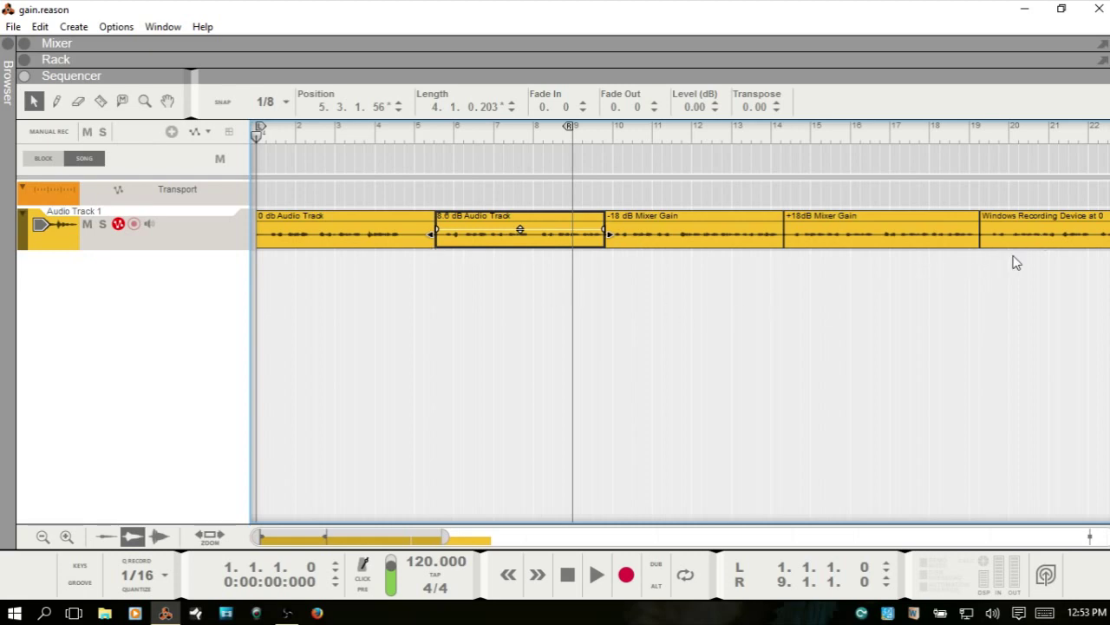
{"action": "left_click", "coordinate": [302, 237]}
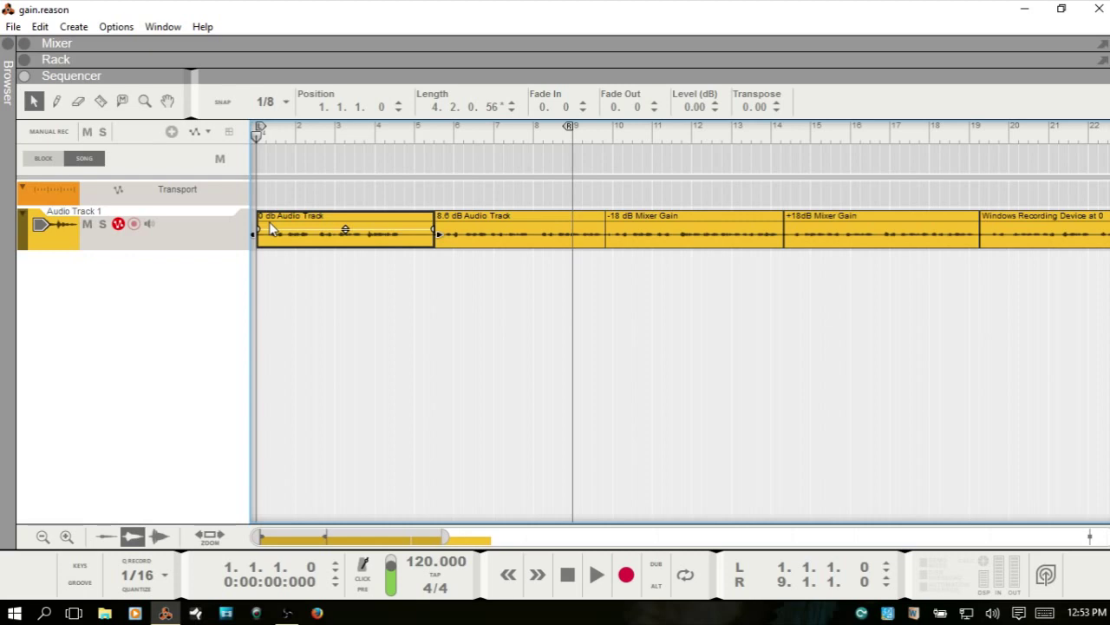
{"action": "key", "text": "F6"}
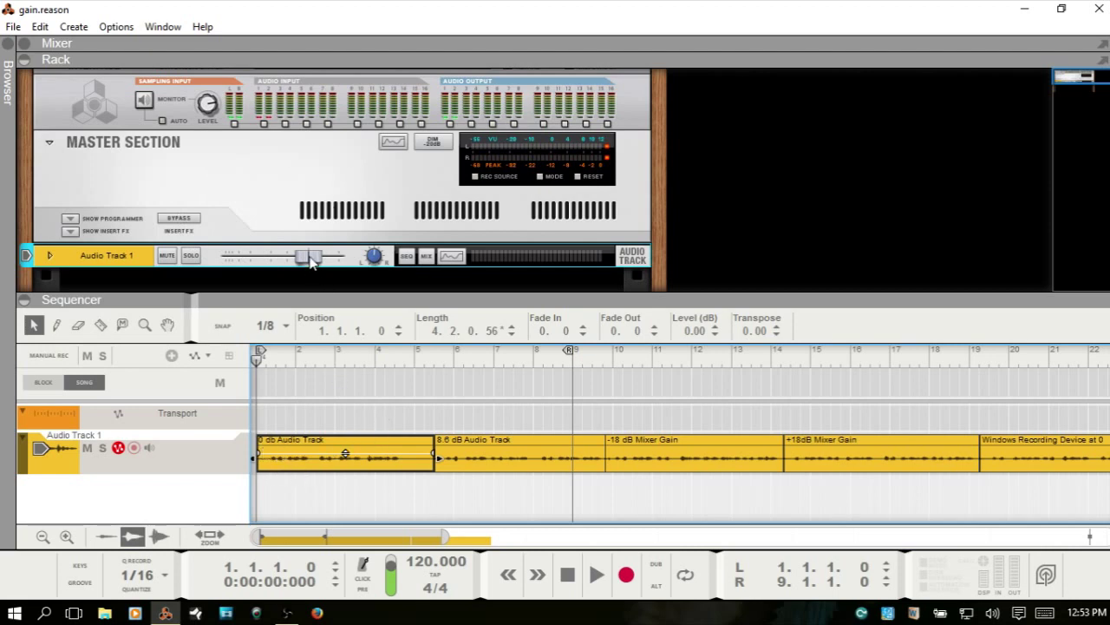
Raise Audio Track 1's rack level fader above 0 dB and select the '8.6 dB Audio Track' clip
{"action": "mouse_move", "coordinate": [310, 262]}
{"action": "left_click_drag", "start_coordinate": [310, 262], "coordinate": [312, 263]}
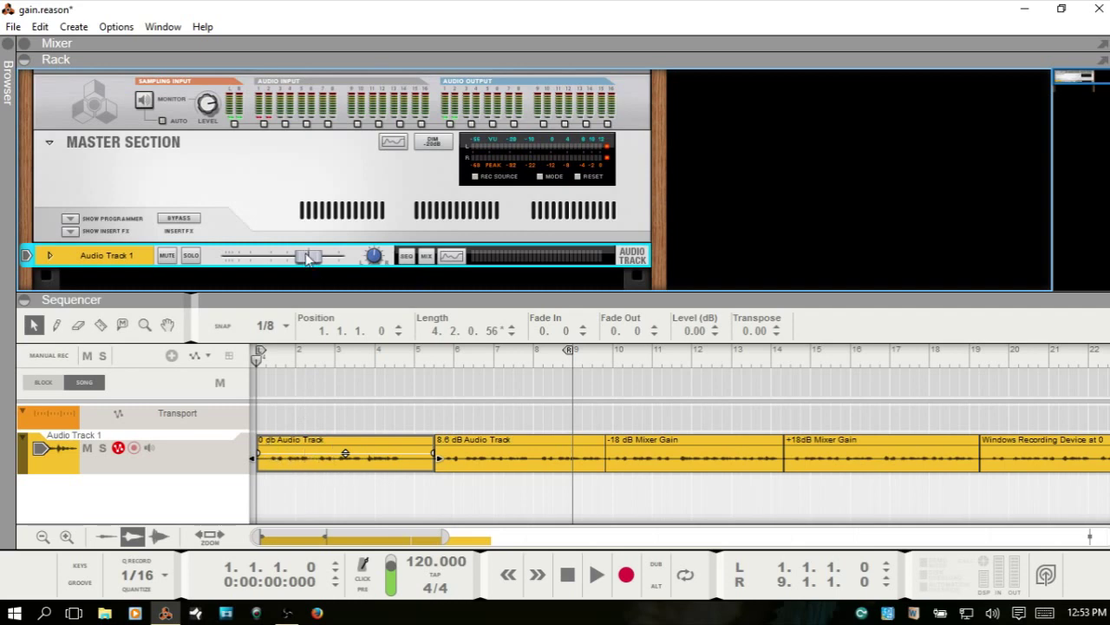
{"action": "left_click_drag", "start_coordinate": [311, 258], "coordinate": [350, 260]}
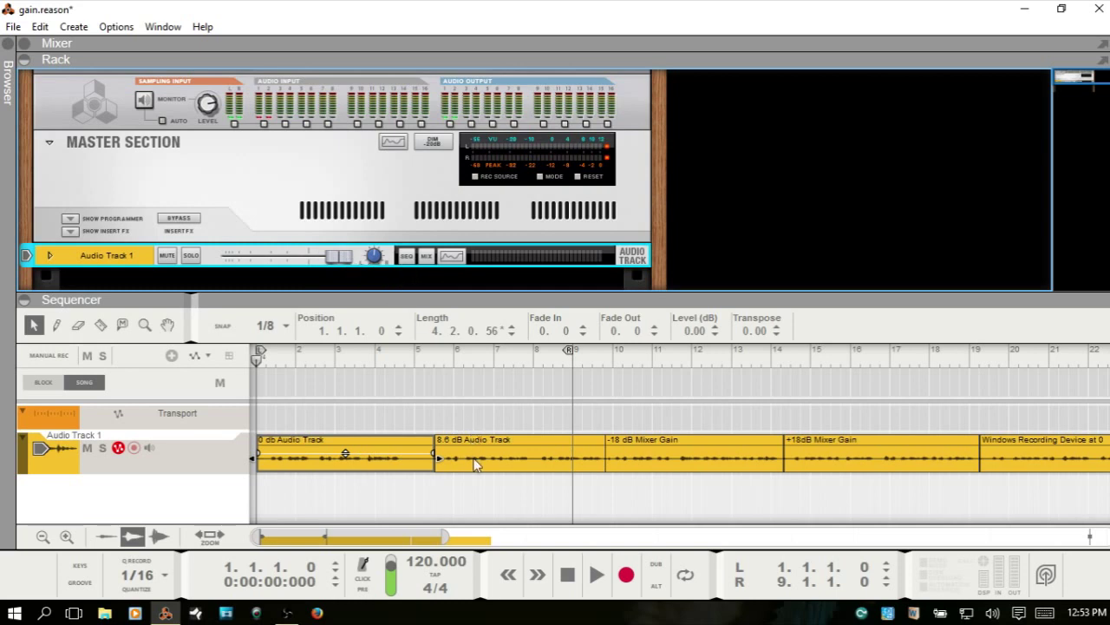
{"action": "left_click", "coordinate": [476, 460]}
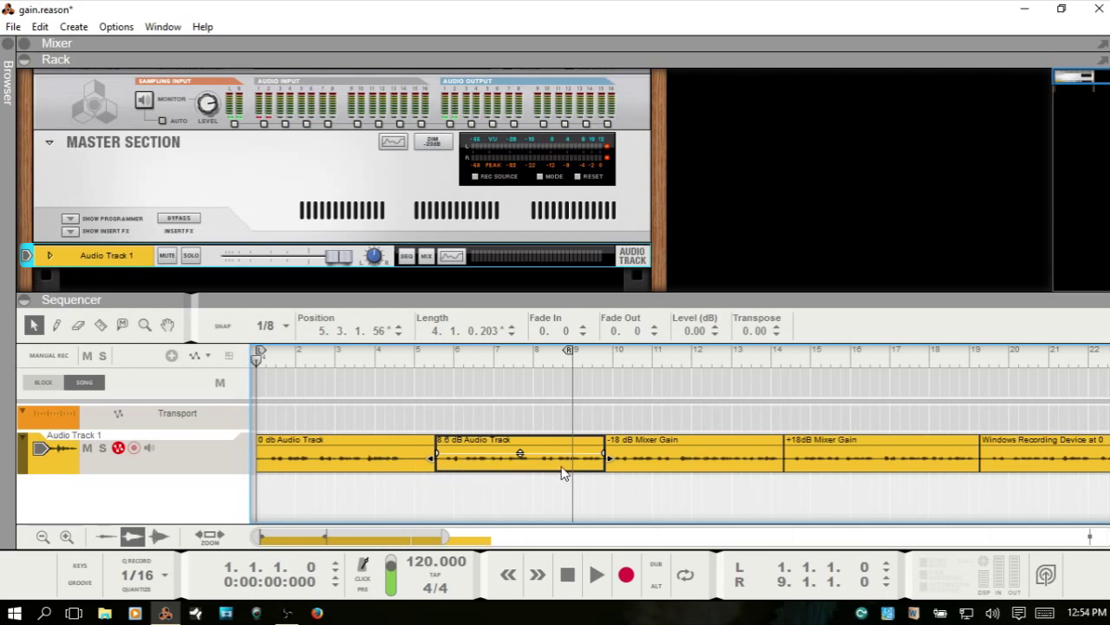
Pull the rack level back near 0 dB, select the '-18 dB Mixer Gain' clip, and show the Mixer
{"action": "left_click", "coordinate": [310, 260]}
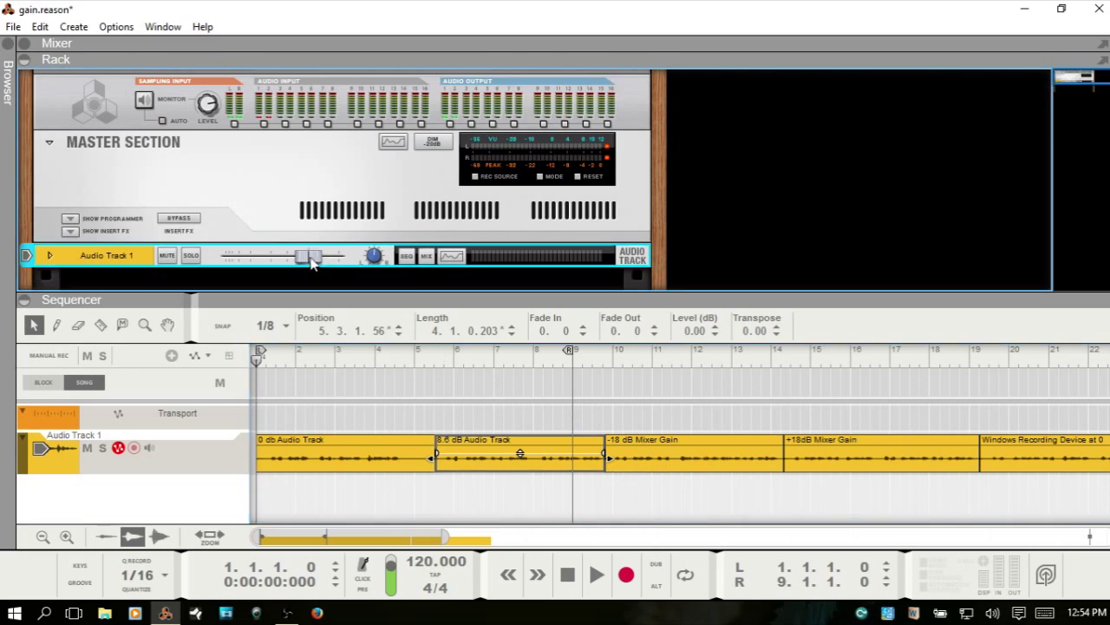
{"action": "left_click", "coordinate": [673, 453]}
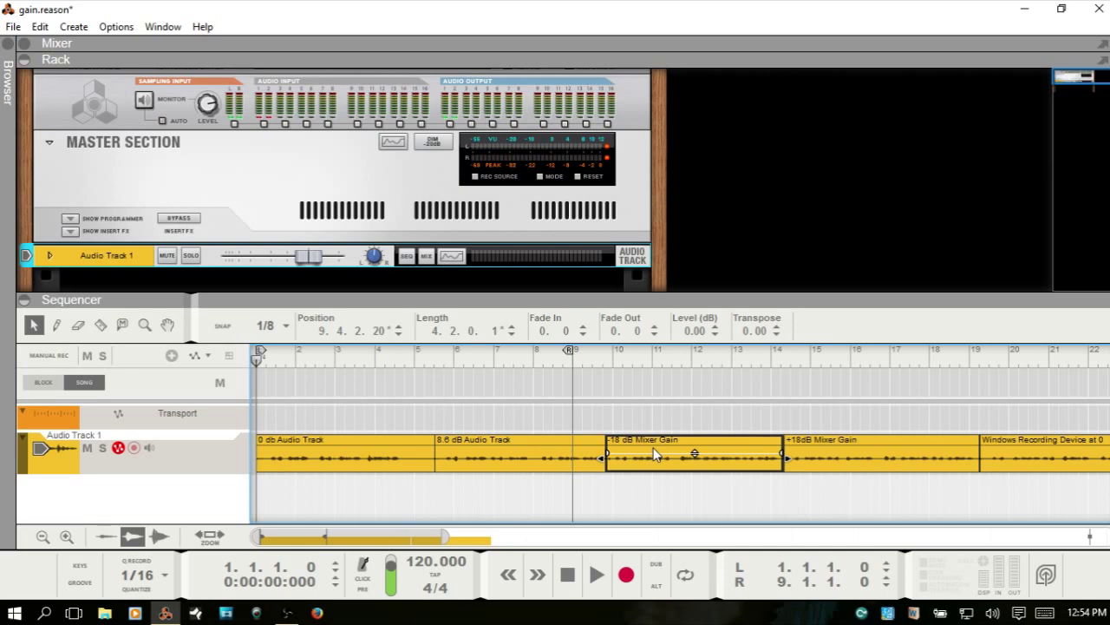
{"action": "key", "text": "F5"}
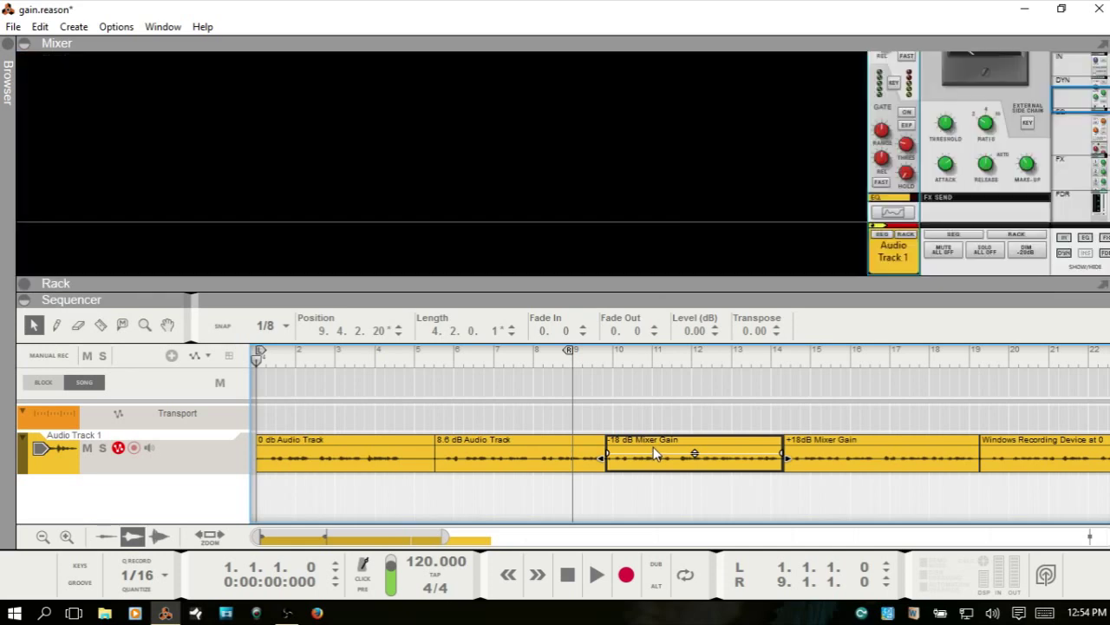
{"action": "scroll", "coordinate": [945, 163], "scroll_direction": "up", "scroll_amount": 5}
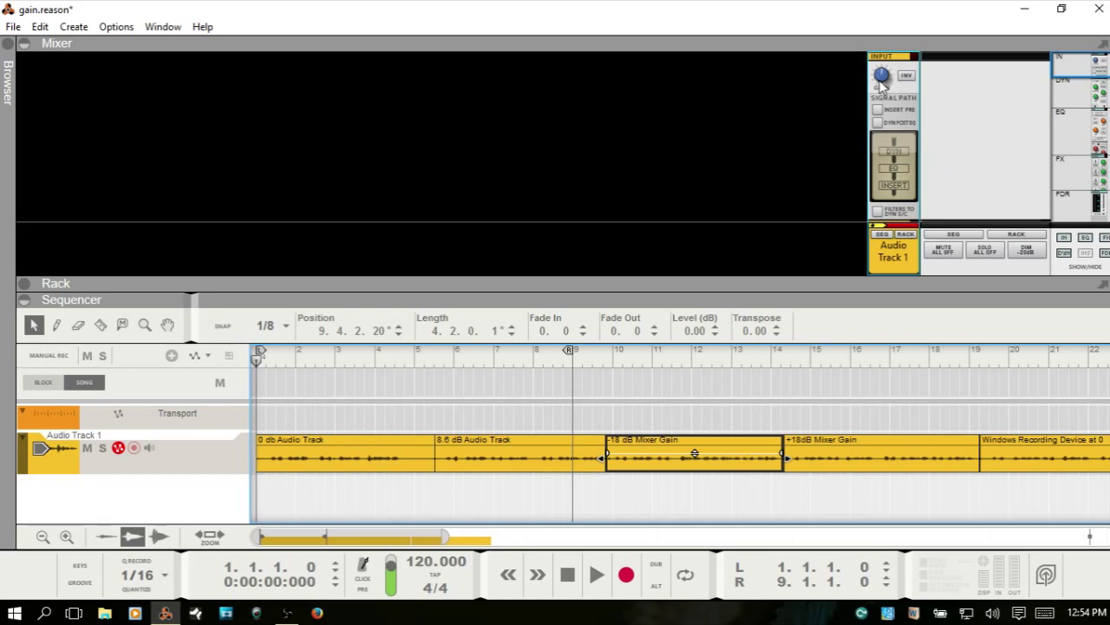
Sweep Audio Track 1's input gain down to about -18 dB, then up toward +18 dB
{"action": "left_click_drag", "start_coordinate": [881, 80], "coordinate": [891, 123]}
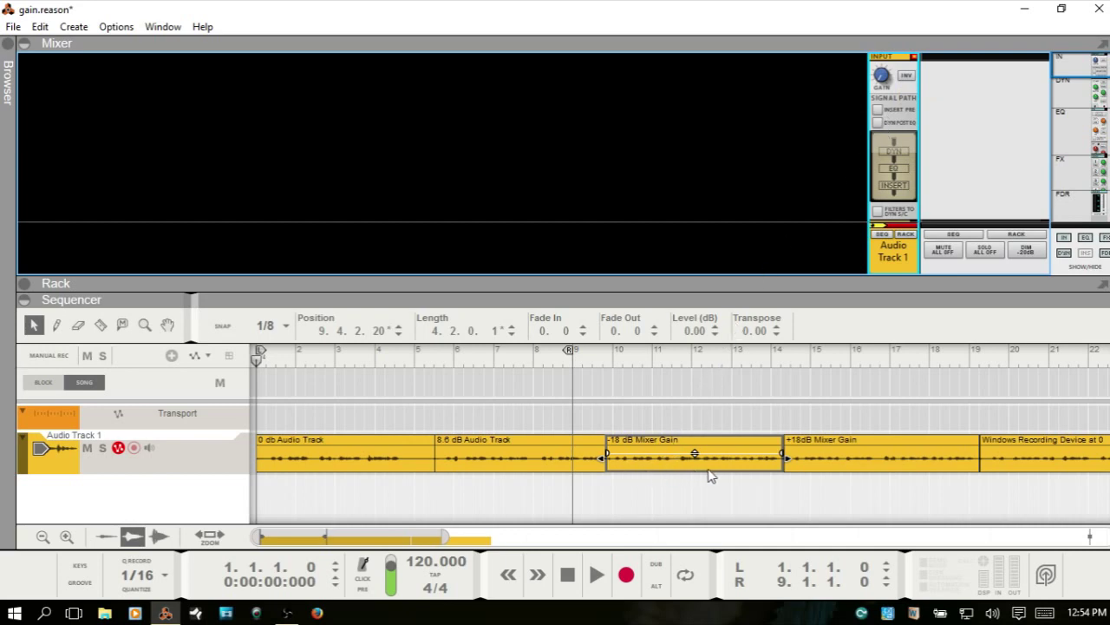
{"action": "mouse_move", "coordinate": [883, 77]}
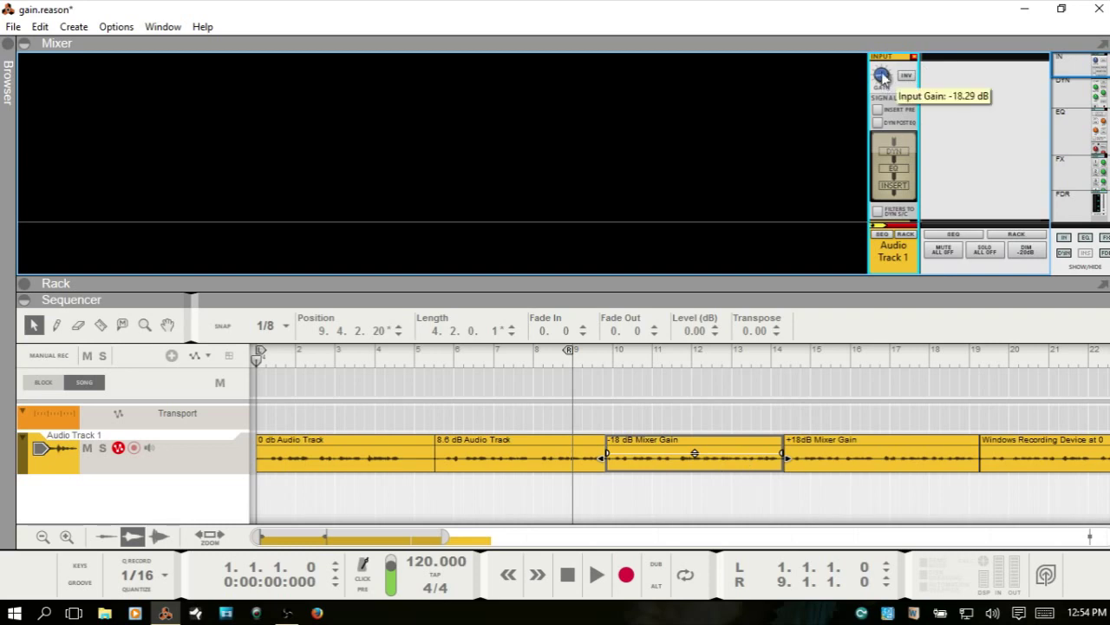
{"action": "left_click_drag", "start_coordinate": [883, 76], "coordinate": [872, 44]}
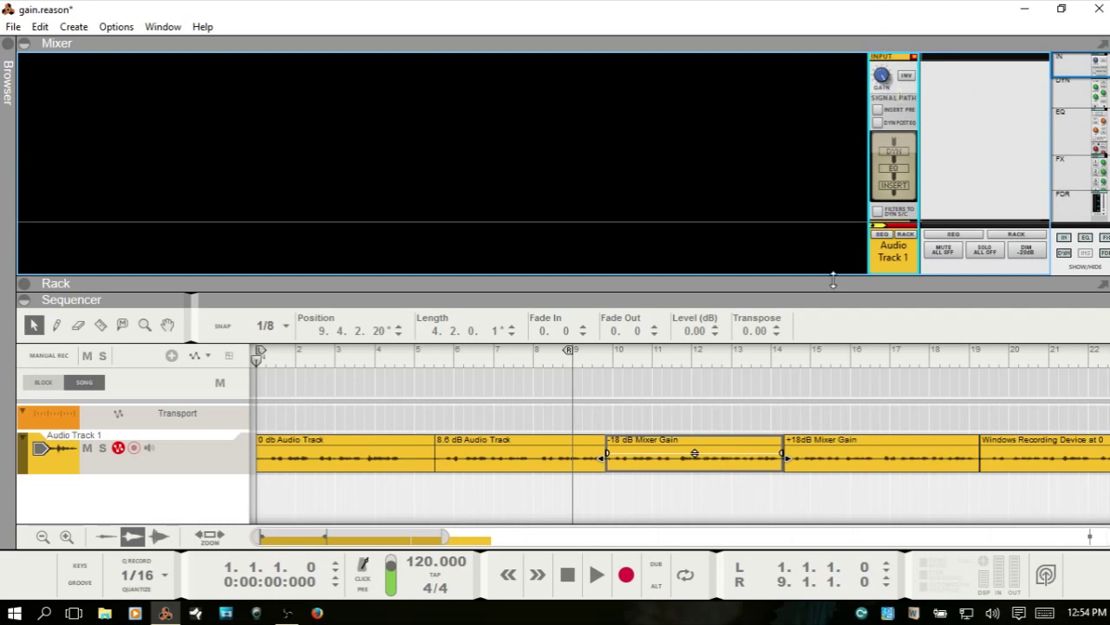
Select the '+18dB Mixer Gain' clip and reset the input gain to 0.00 dB, nudging it slightly lower
{"action": "left_click", "coordinate": [859, 455]}
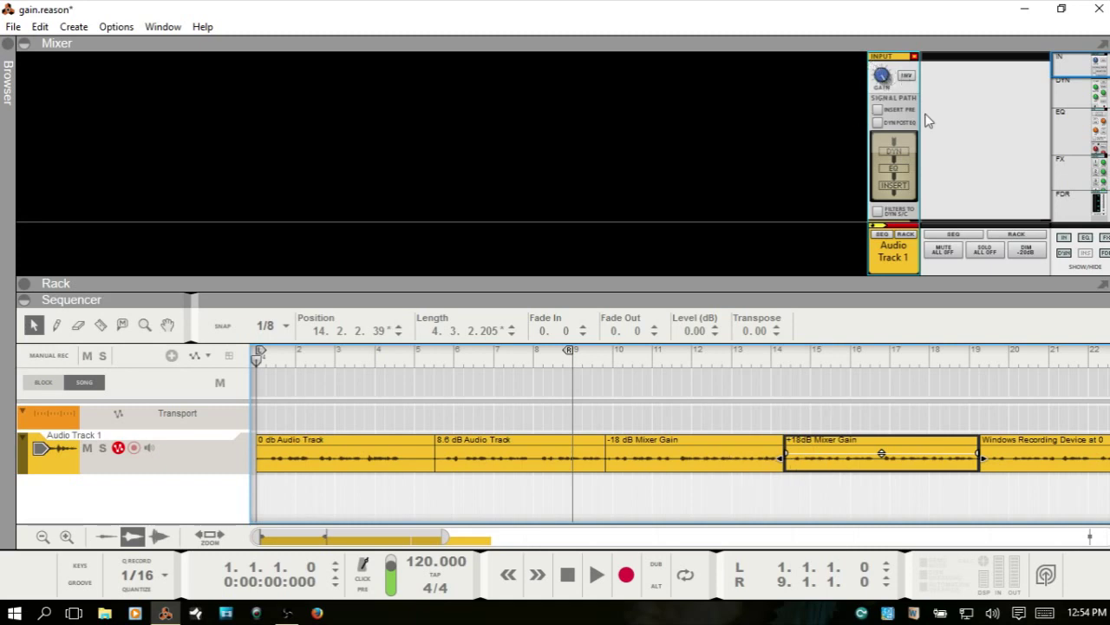
{"action": "left_click", "coordinate": [882, 80]}
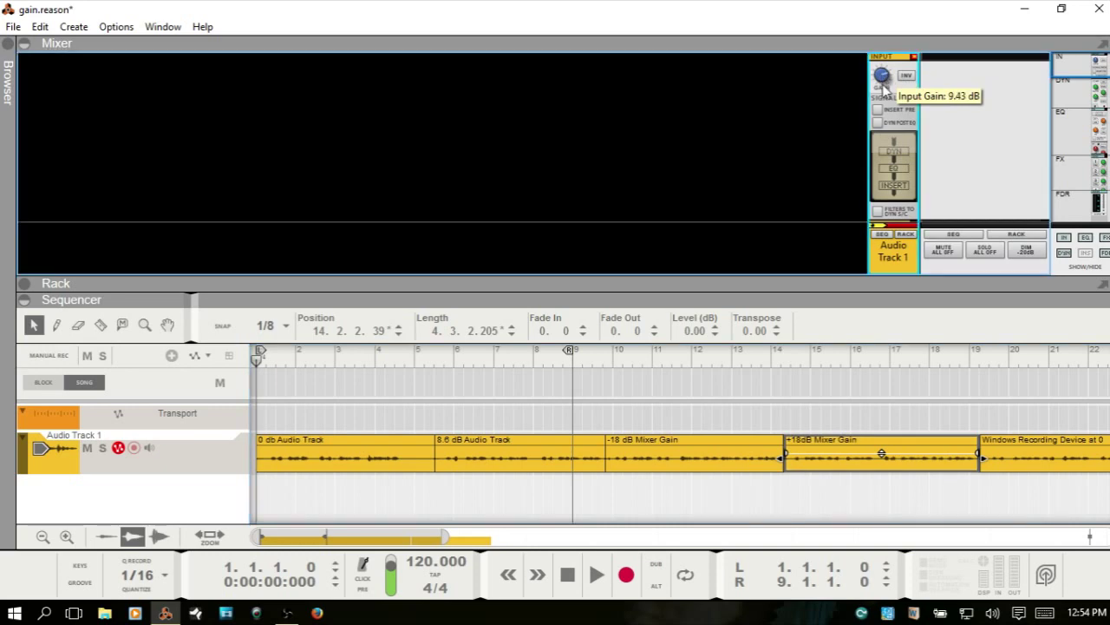
{"action": "scroll", "coordinate": [884, 86], "scroll_direction": "down", "scroll_amount": 5}
{"action": "left_click", "coordinate": [883, 78], "text": "ctrl"}
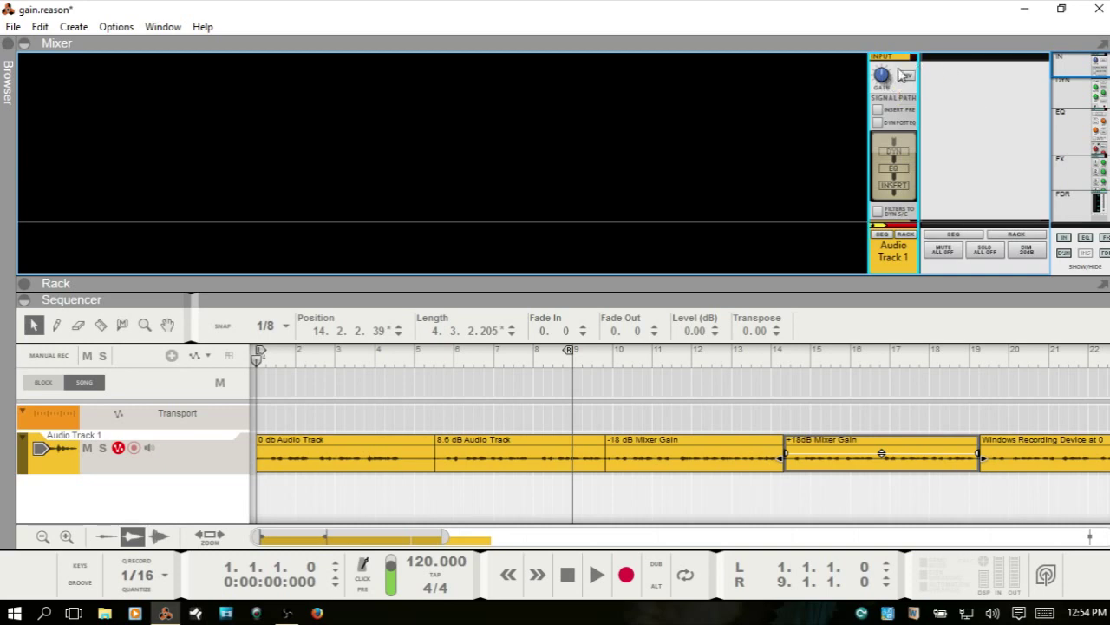
{"action": "left_click_drag", "start_coordinate": [883, 78], "coordinate": [885, 94]}
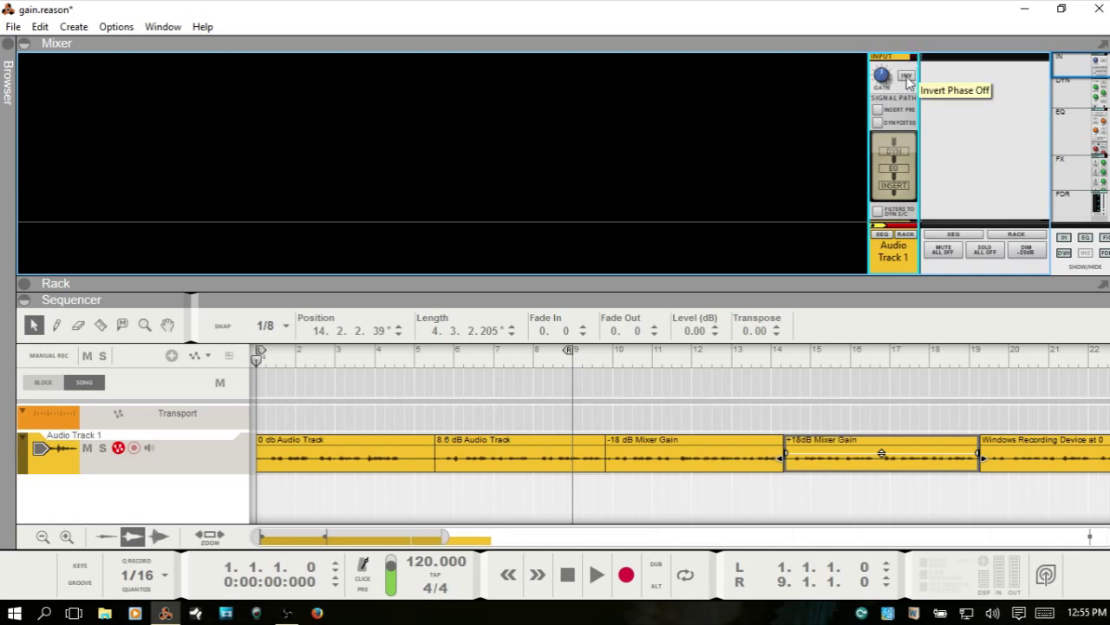
Toggle phase inversion on and off, set input gain to about -6.29 dB, and scroll to the Windows Recording Device clips
{"action": "left_click", "coordinate": [907, 77]}
{"action": "left_click", "coordinate": [906, 78]}
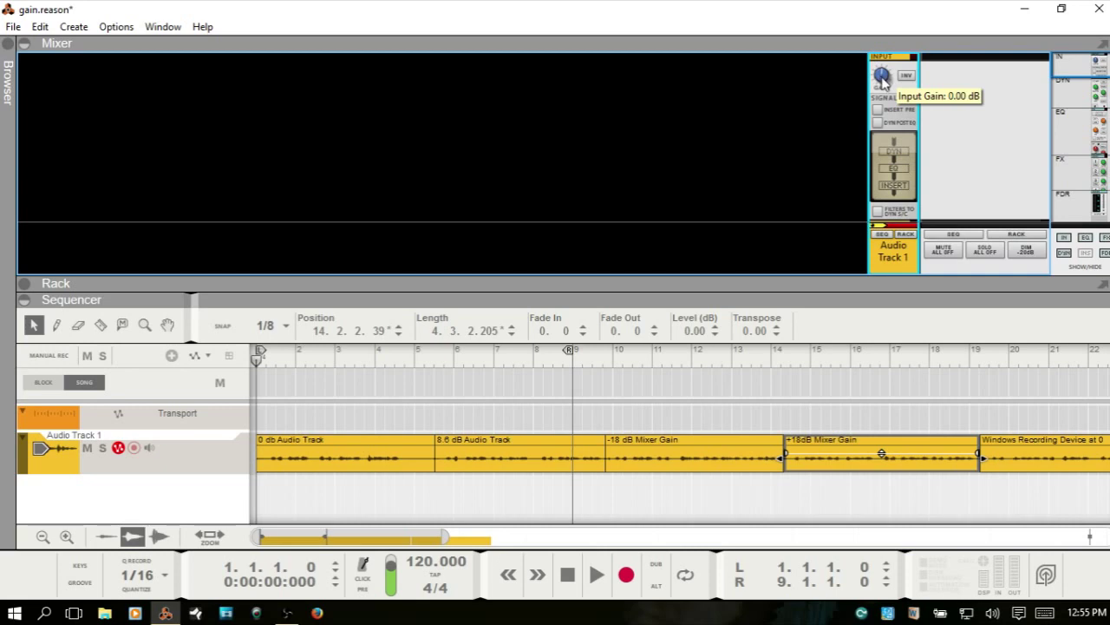
{"action": "left_click_drag", "start_coordinate": [882, 77], "coordinate": [887, 53]}
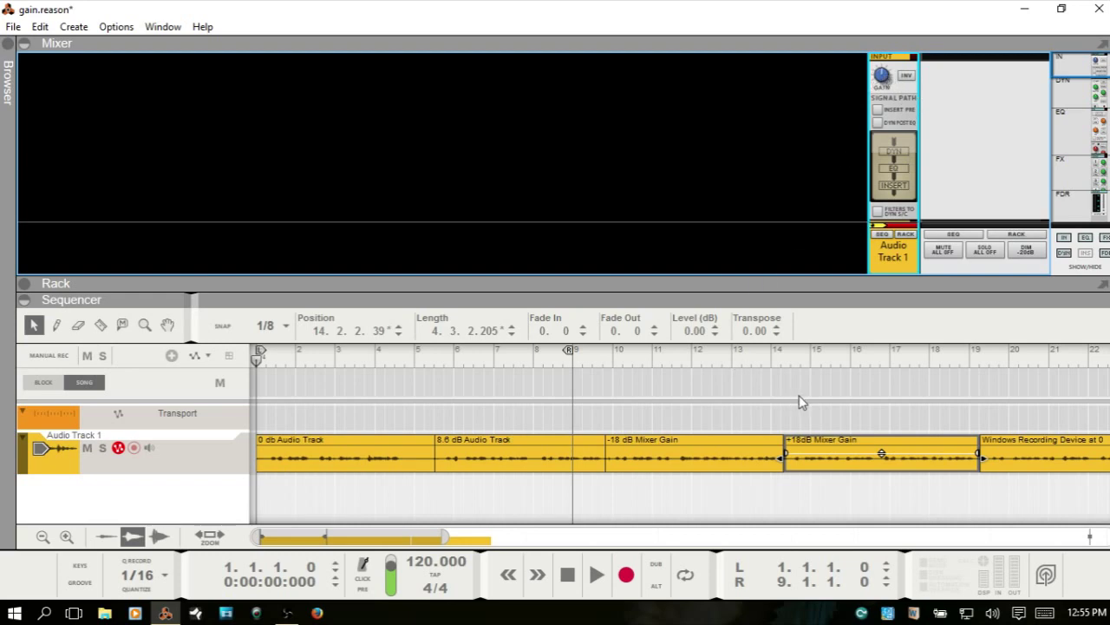
{"action": "left_click_drag", "start_coordinate": [413, 539], "coordinate": [514, 556]}
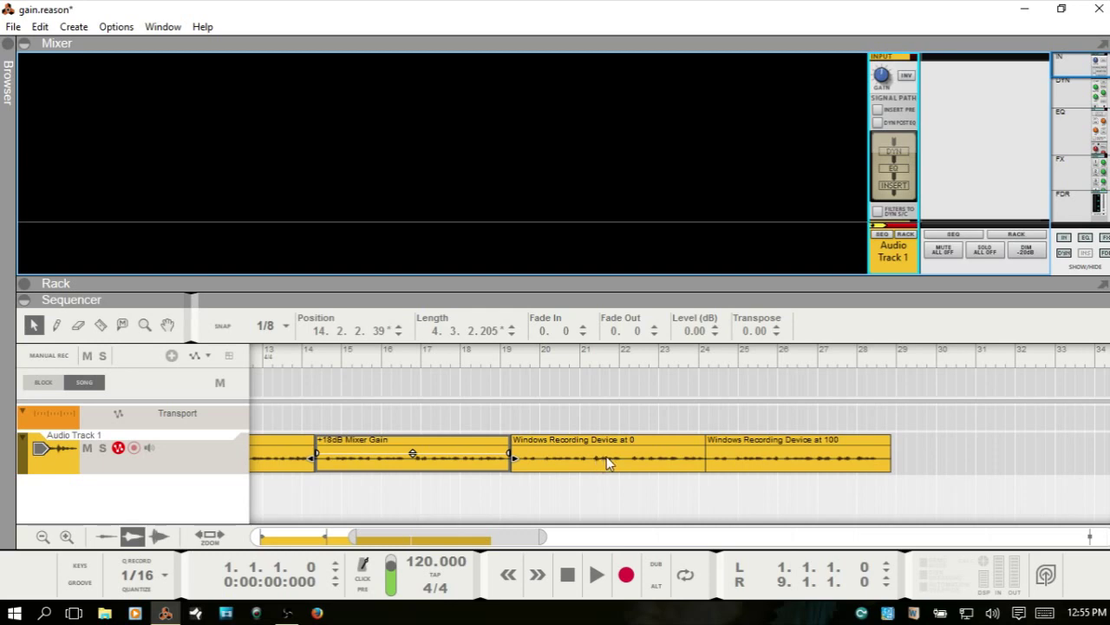
Select the 'Windows Recording Device at 0' clip, positioned at 19.2.1.70
{"action": "left_click", "coordinate": [606, 457]}
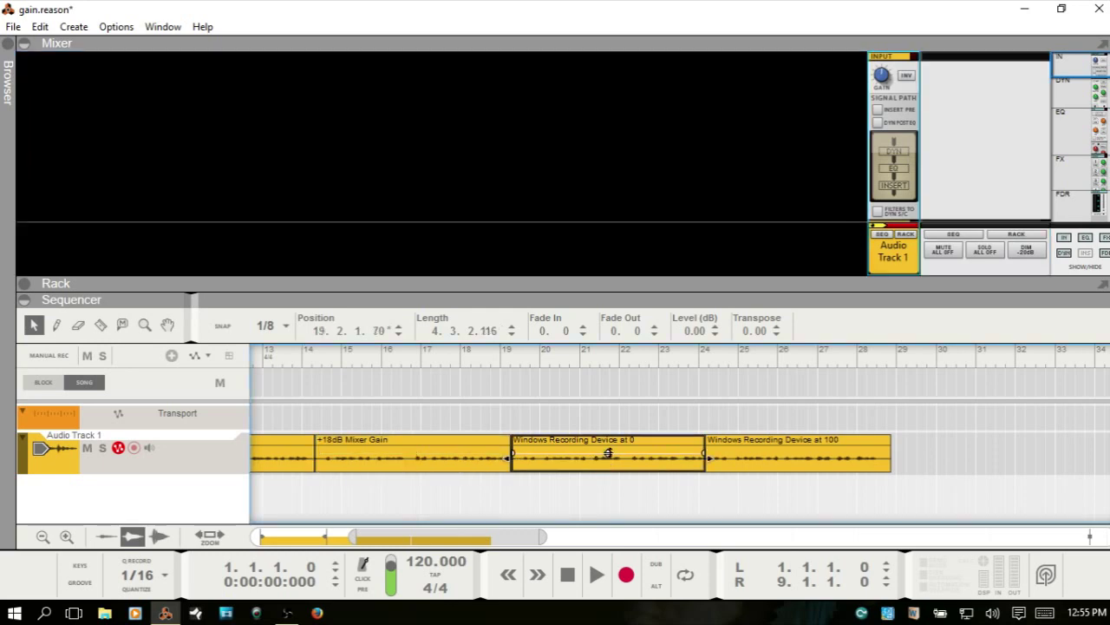
Check the Scarlett Solo microphone's Windows recording level is 100, cancelling its properties without changes
{"action": "right_click", "coordinate": [990, 612]}
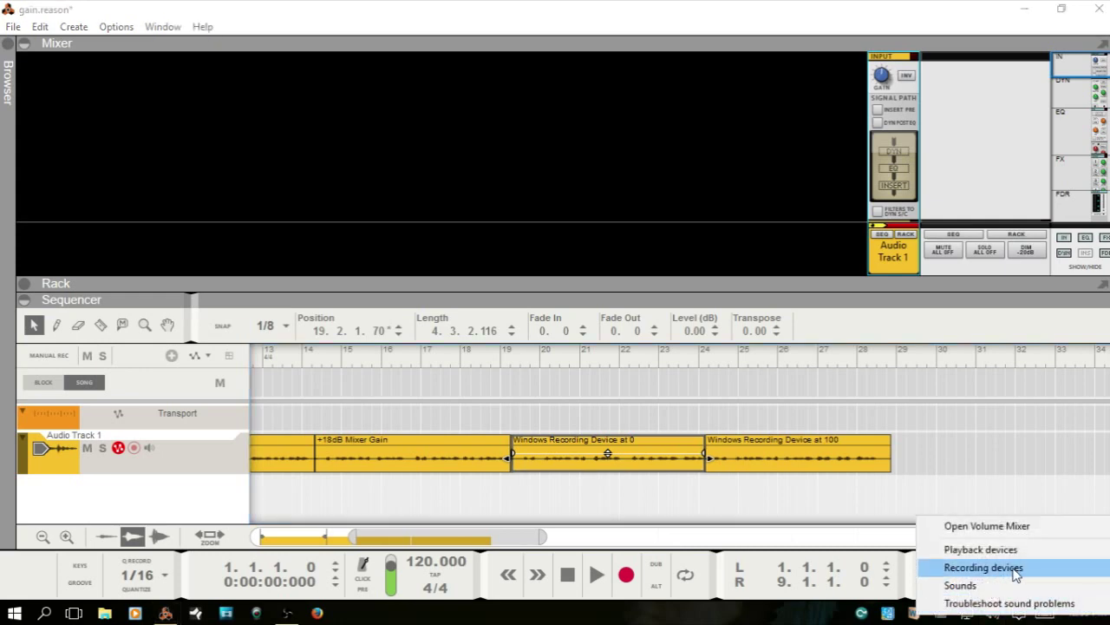
{"action": "left_click", "coordinate": [984, 567]}
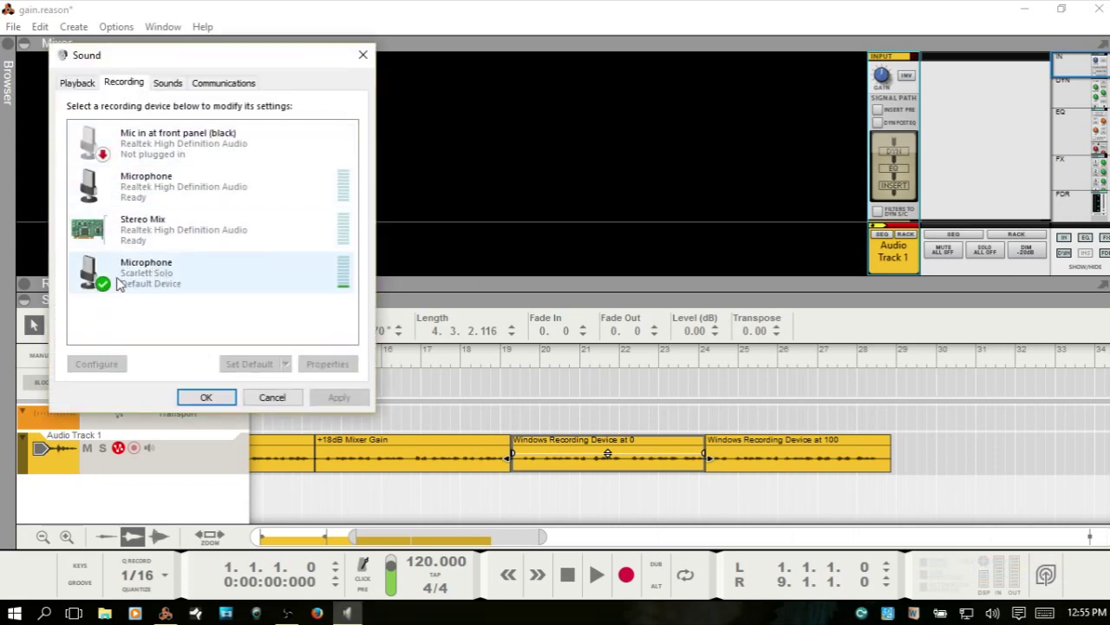
{"action": "left_click", "coordinate": [183, 276]}
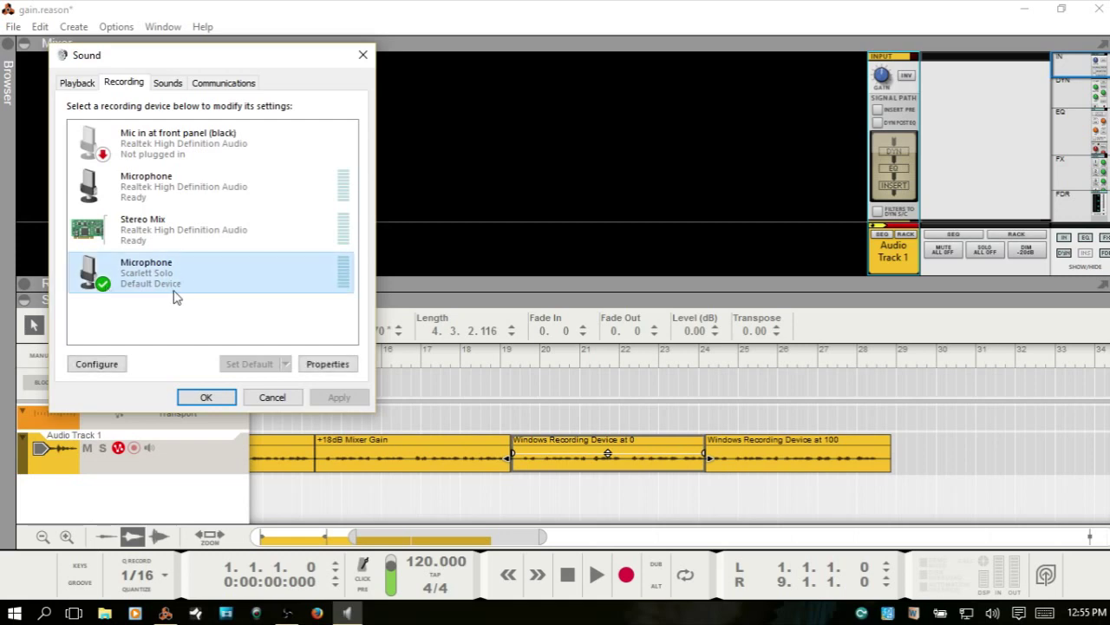
{"action": "left_click", "coordinate": [328, 365]}
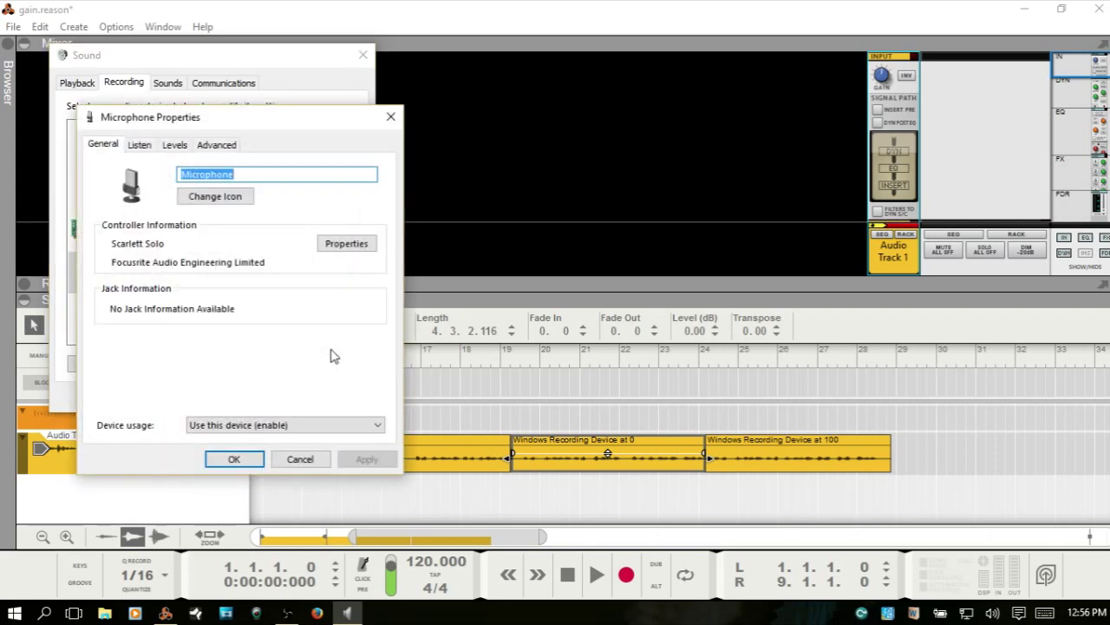
{"action": "left_click", "coordinate": [174, 147]}
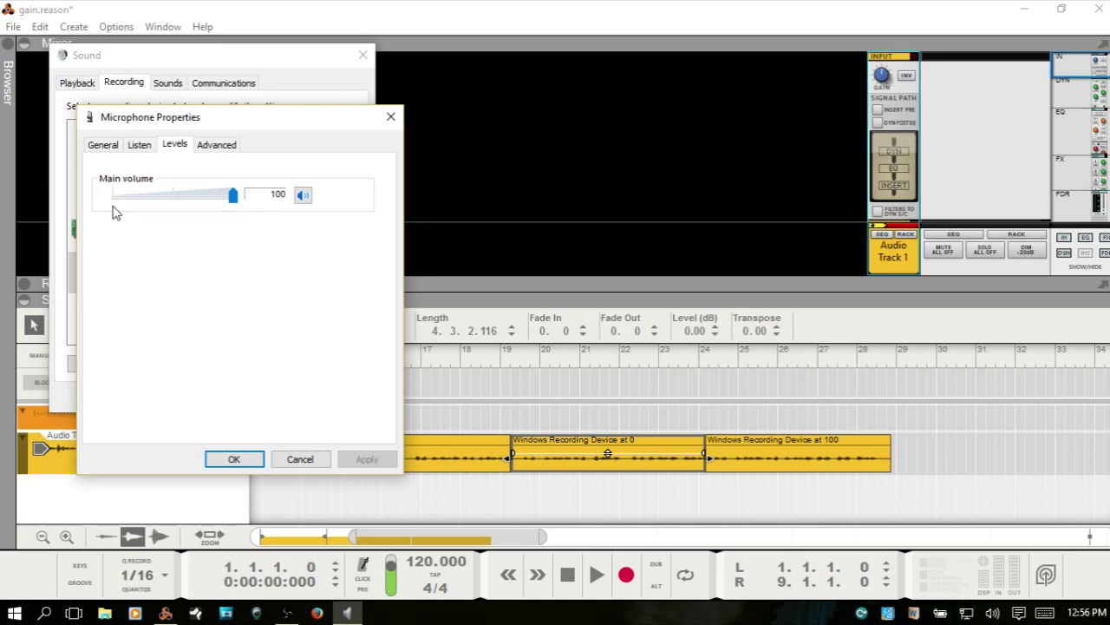
{"action": "left_click", "coordinate": [280, 458]}
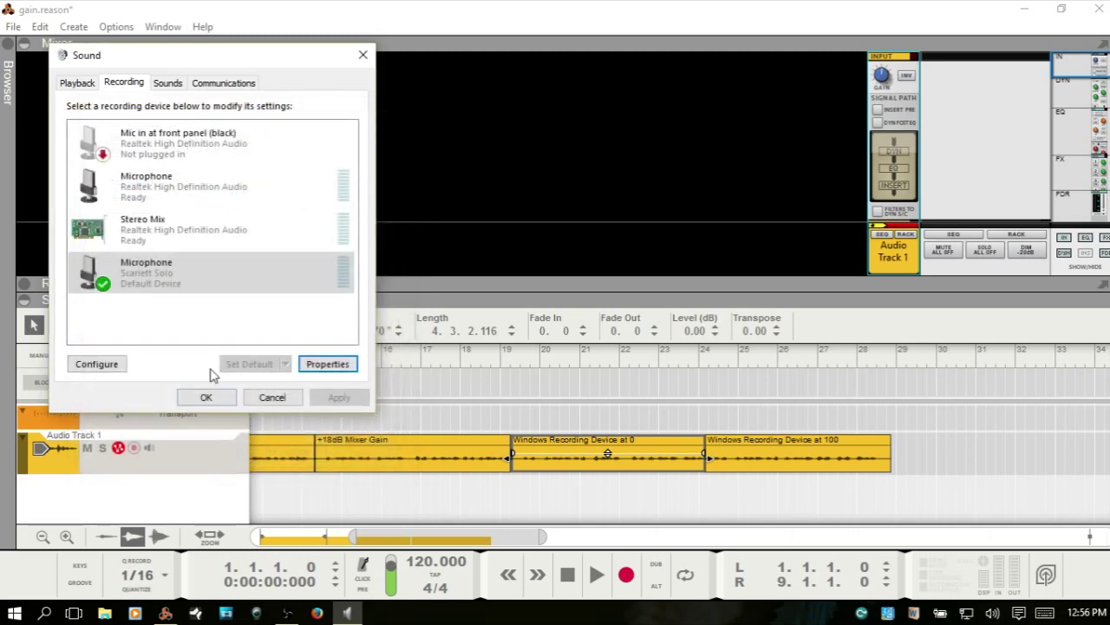
Close the Windows Sound dialog and scroll the sequencer back to the '0 db Audio Track' clip
{"action": "left_click", "coordinate": [271, 398]}
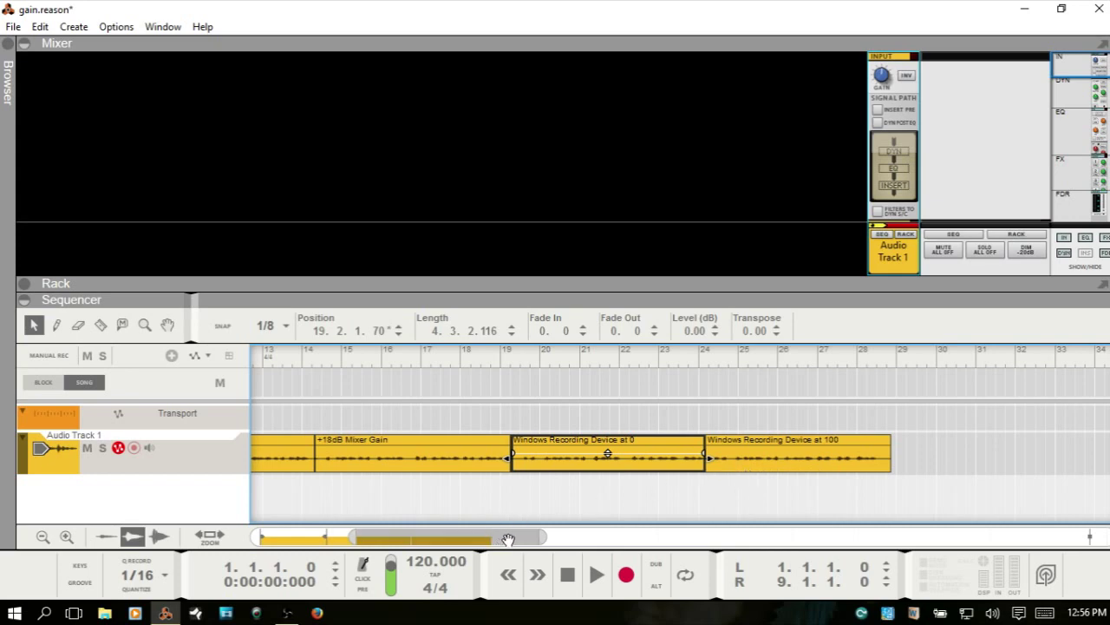
{"action": "left_click_drag", "start_coordinate": [508, 536], "coordinate": [361, 526]}
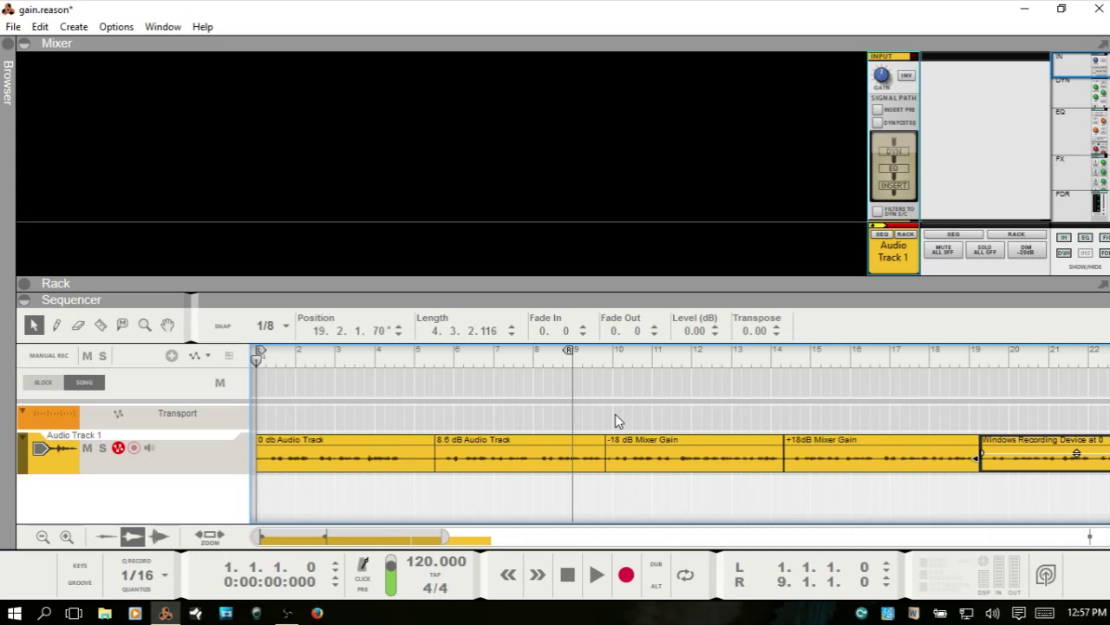
{"action": "left_click", "coordinate": [198, 469]}
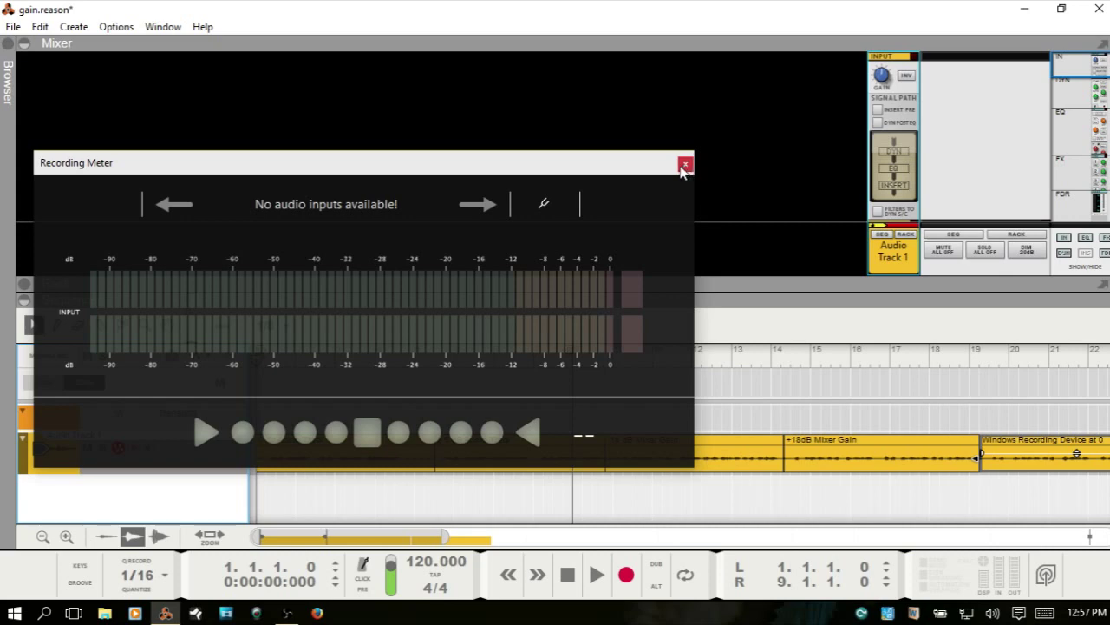
{"action": "left_click", "coordinate": [683, 166]}
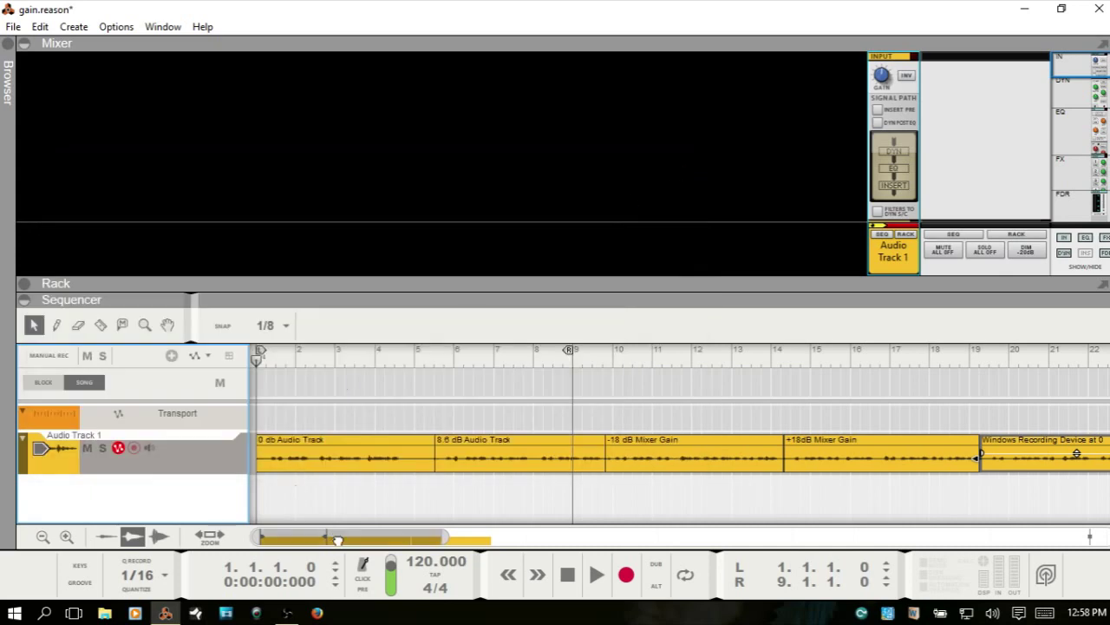
{"action": "mouse_move", "coordinate": [346, 541]}
{"action": "left_mouse_down"}
{"action": "mouse_move", "coordinate": [372, 543]}
{"action": "mouse_move", "coordinate": [347, 543]}
{"action": "left_mouse_up"}
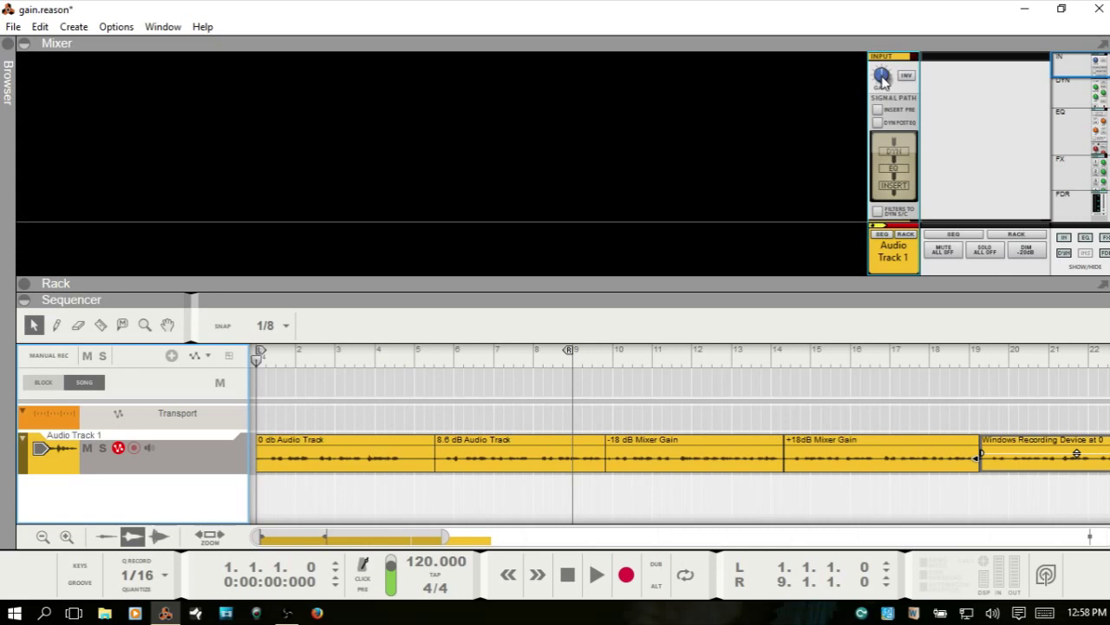
{"action": "mouse_move", "coordinate": [882, 76]}
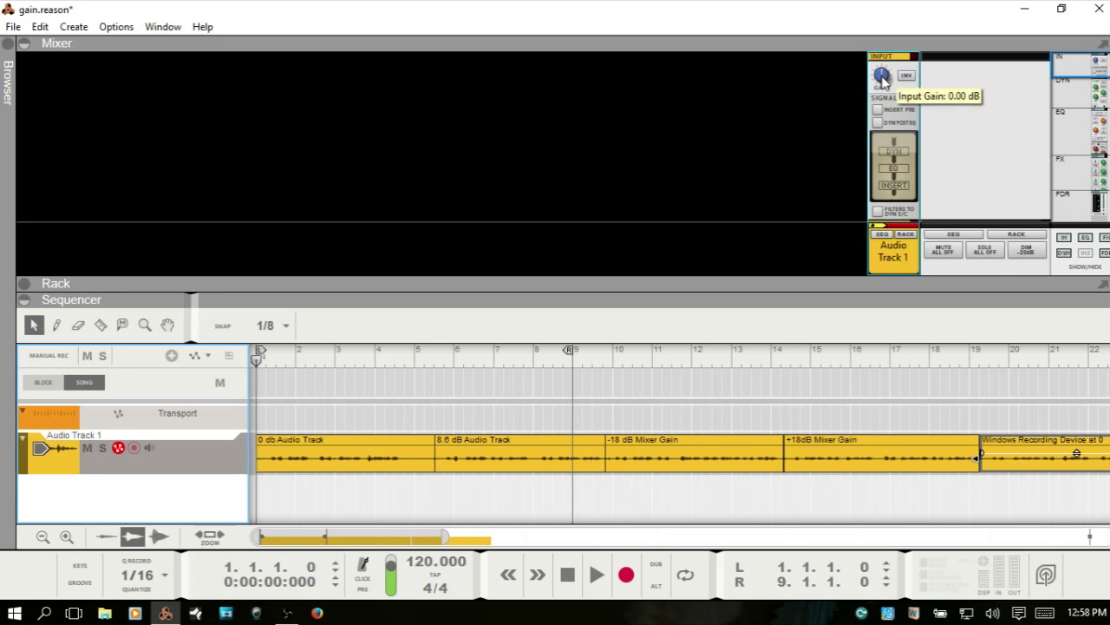
{"action": "left_click", "coordinate": [446, 362]}
{"action": "left_click", "coordinate": [299, 361]}
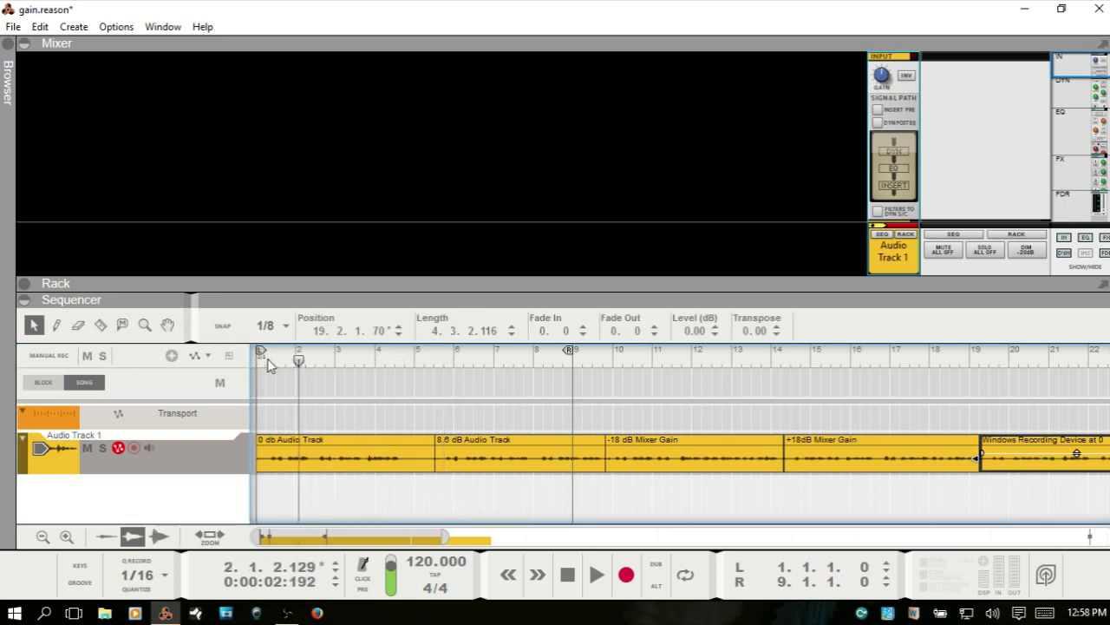
{"action": "left_click", "coordinate": [265, 362]}
{"action": "left_click", "coordinate": [254, 363]}
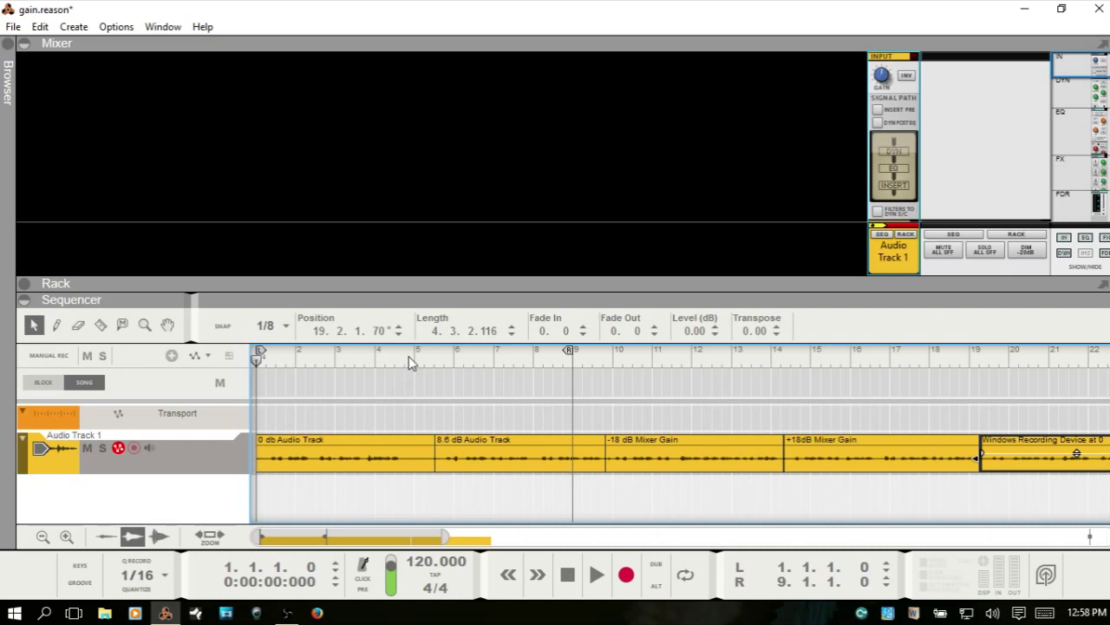
Play the song with the Rack shown and raise Audio Track 1's level to about 4 dB
{"action": "key", "text": "F6"}
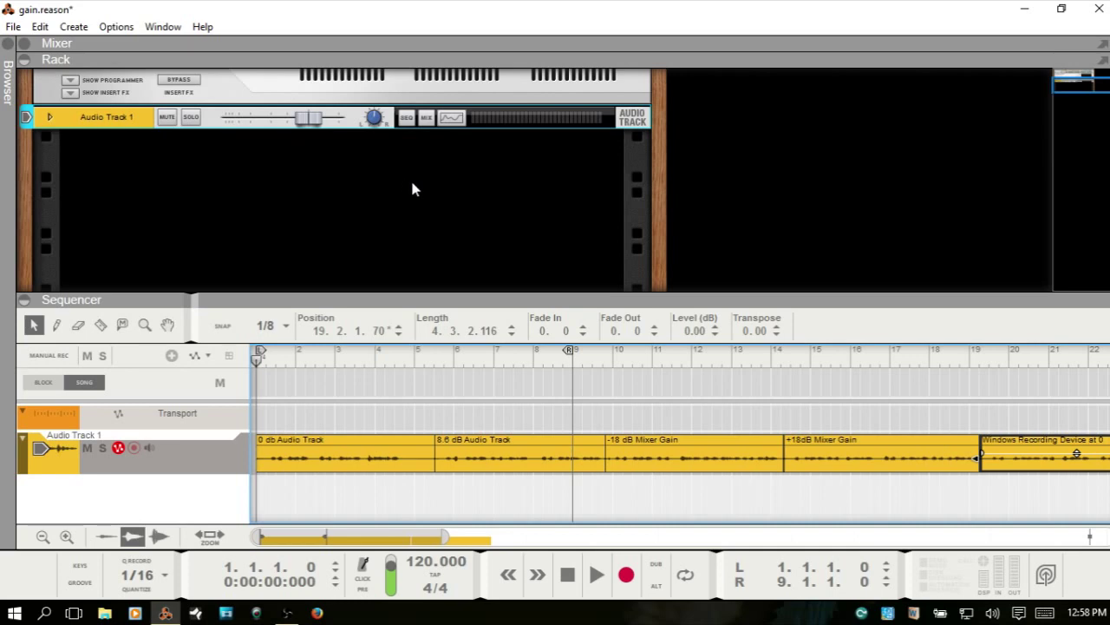
{"action": "key", "text": "space"}
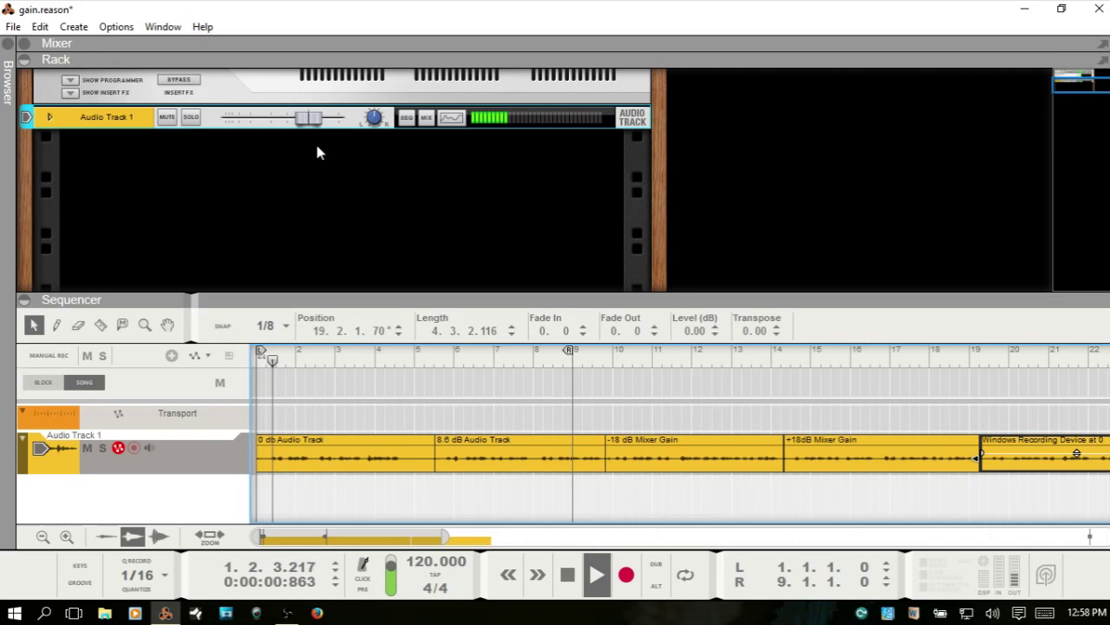
{"action": "mouse_move", "coordinate": [310, 121]}
{"action": "left_mouse_down"}
{"action": "mouse_move", "coordinate": [324, 125]}
{"action": "mouse_move", "coordinate": [264, 124]}
{"action": "mouse_move", "coordinate": [321, 131]}
{"action": "left_mouse_up"}
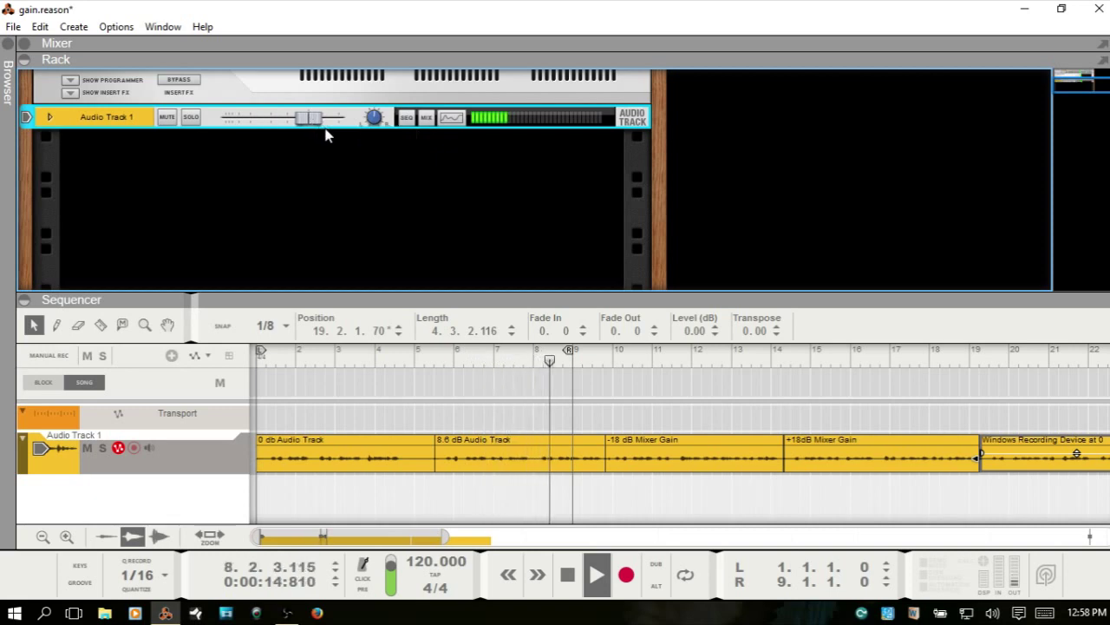
{"action": "key", "text": "F5"}
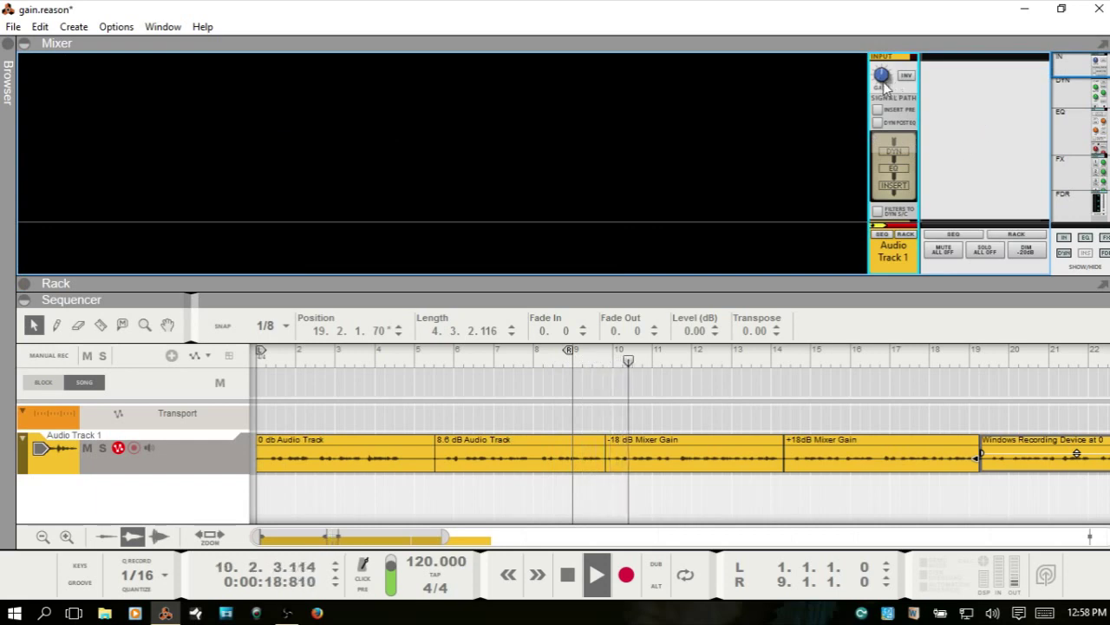
Turn Audio Track 1's input gain down to -18 dB during playback, then reset it and stop at bar 17
{"action": "mouse_move", "coordinate": [882, 81]}
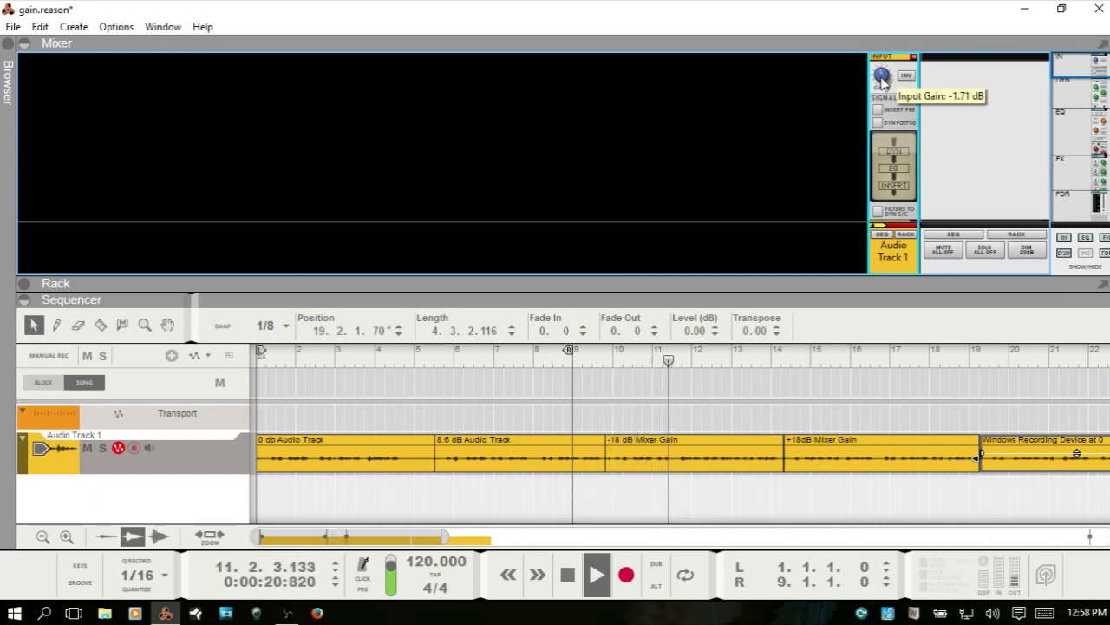
{"action": "mouse_move", "coordinate": [882, 80]}
{"action": "left_mouse_down"}
{"action": "mouse_move", "coordinate": [890, 108]}
{"action": "mouse_move", "coordinate": [878, 61]}
{"action": "mouse_move", "coordinate": [884, 84]}
{"action": "left_mouse_up"}
{"action": "key", "text": "space"}
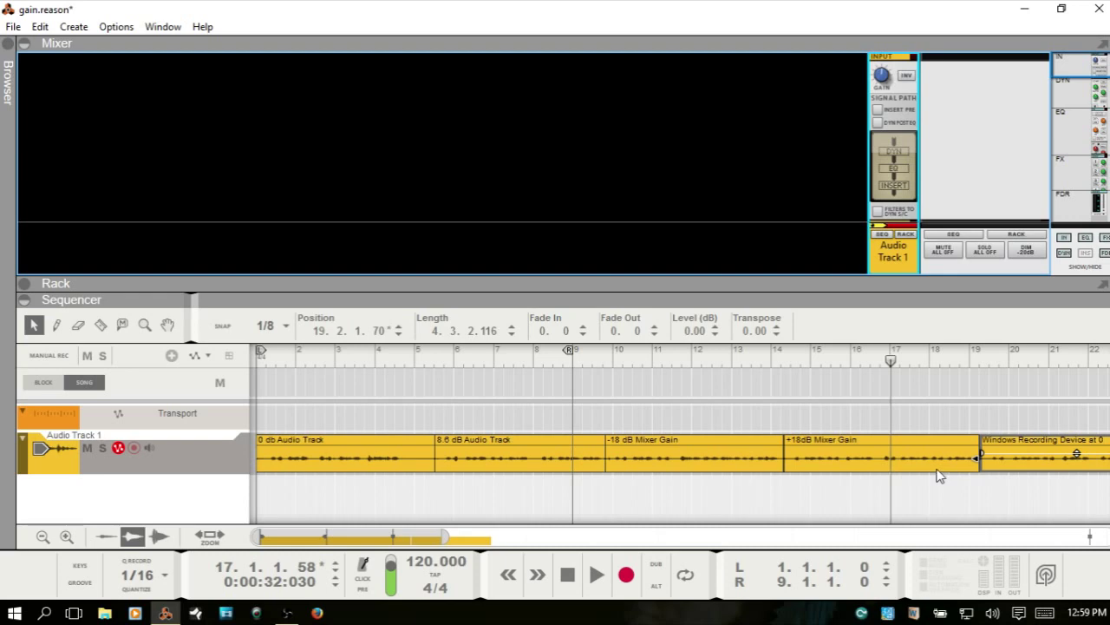
{"action": "mouse_move", "coordinate": [369, 539]}
{"action": "left_mouse_down"}
{"action": "mouse_move", "coordinate": [465, 540]}
{"action": "mouse_move", "coordinate": [369, 540]}
{"action": "left_mouse_up"}
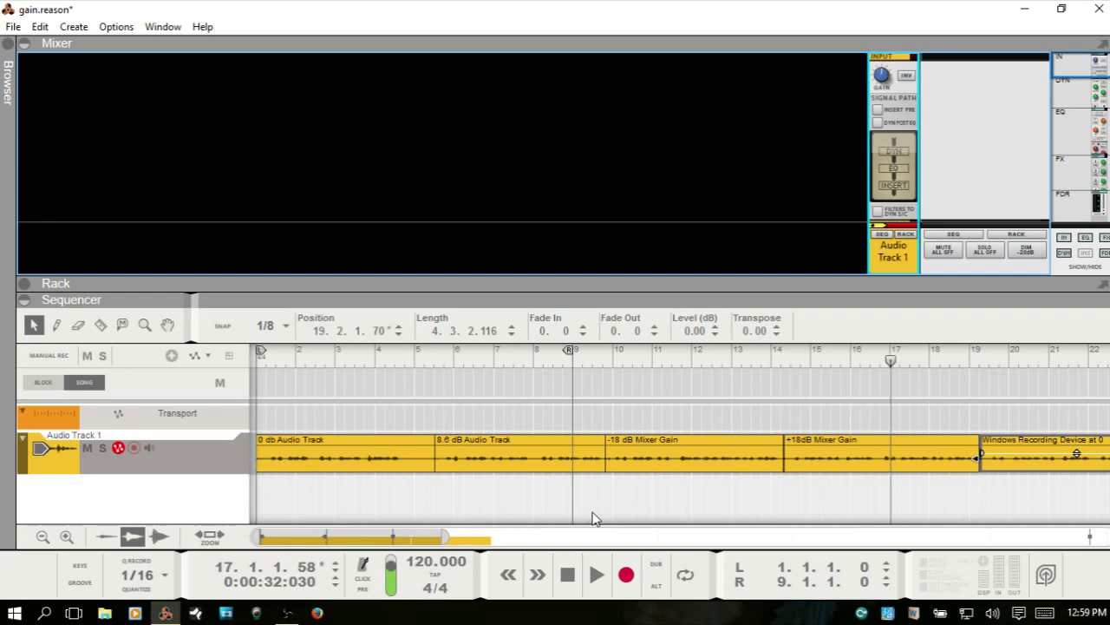